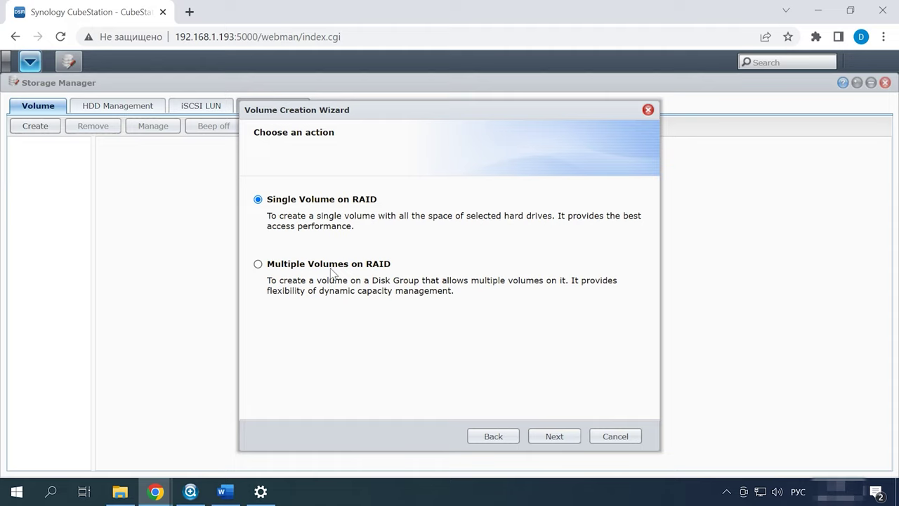
# Step: Set up a single volume on RAID using Disks 1 to 4, accept erasing them, and choose RAID 6 as the type
pyautogui.click(555, 437)
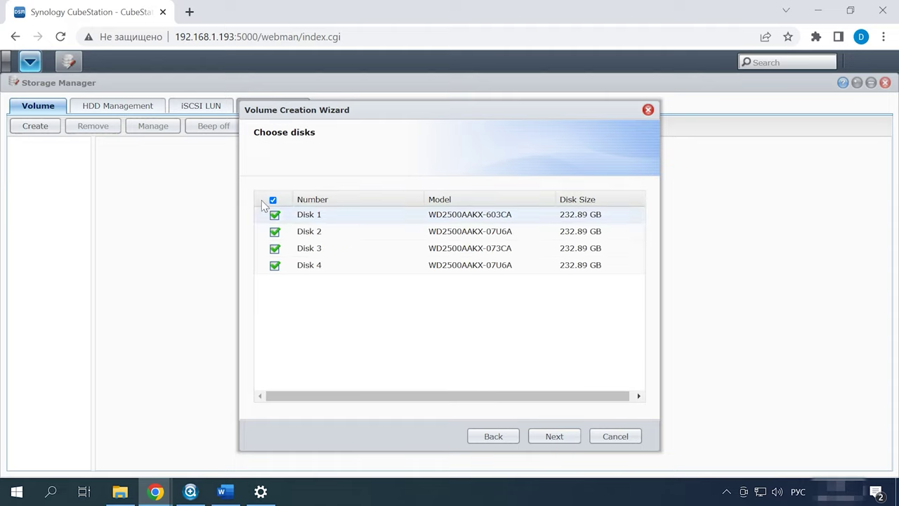
pyautogui.click(574, 438)
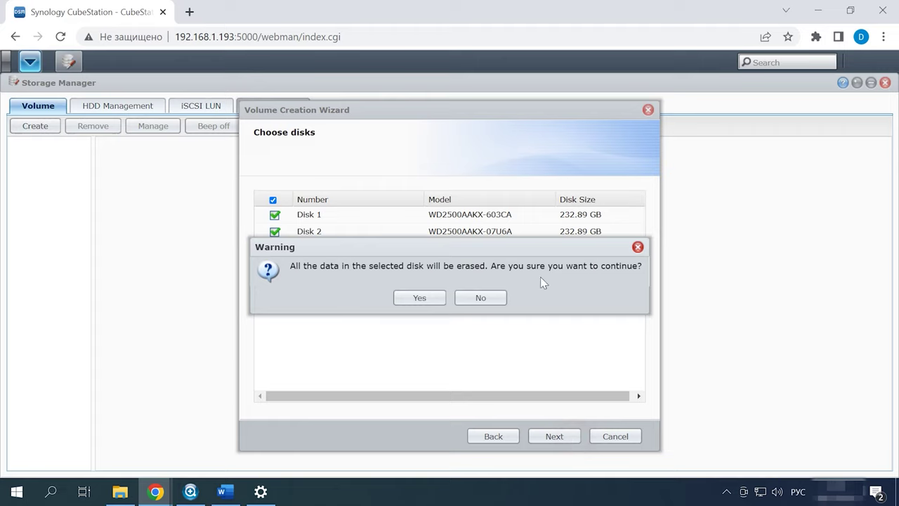
pyautogui.click(425, 302)
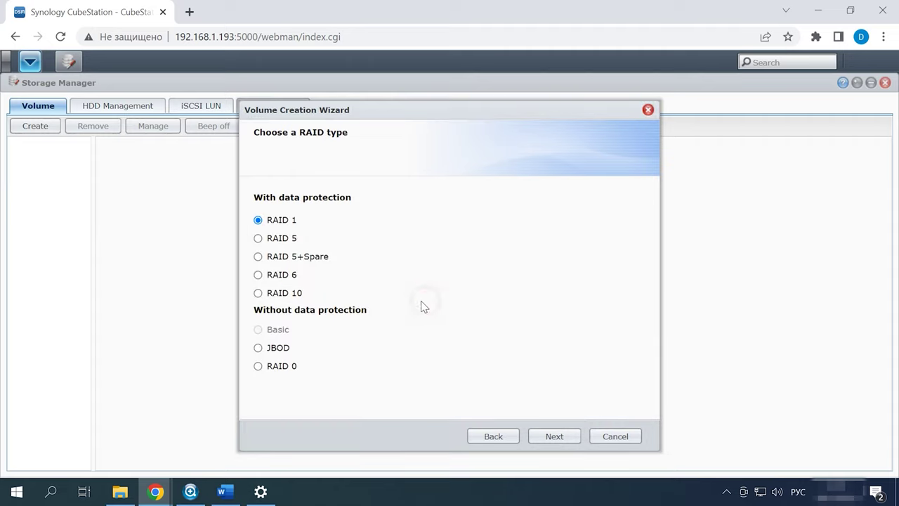
pyautogui.click(258, 275)
pyautogui.click(555, 441)
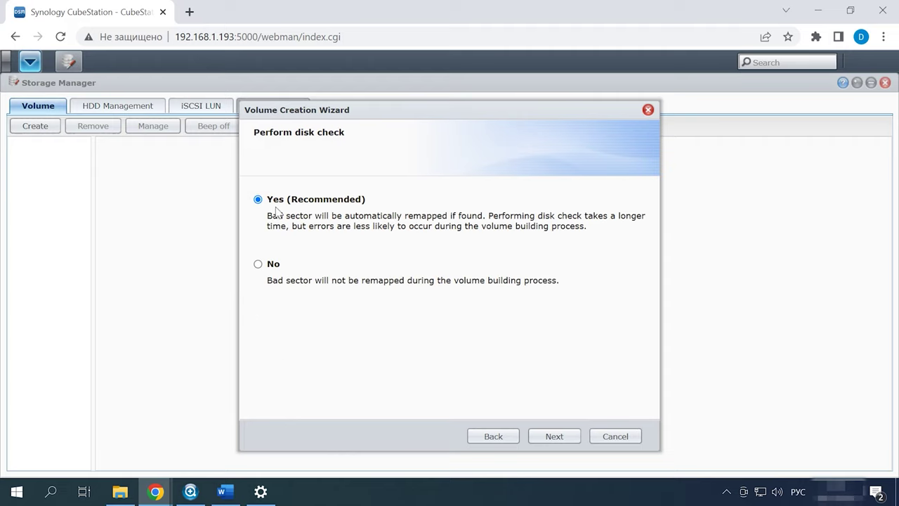
# Step: Skip the disk check and apply the settings to create the RAID 6 volume
pyautogui.click(272, 267)
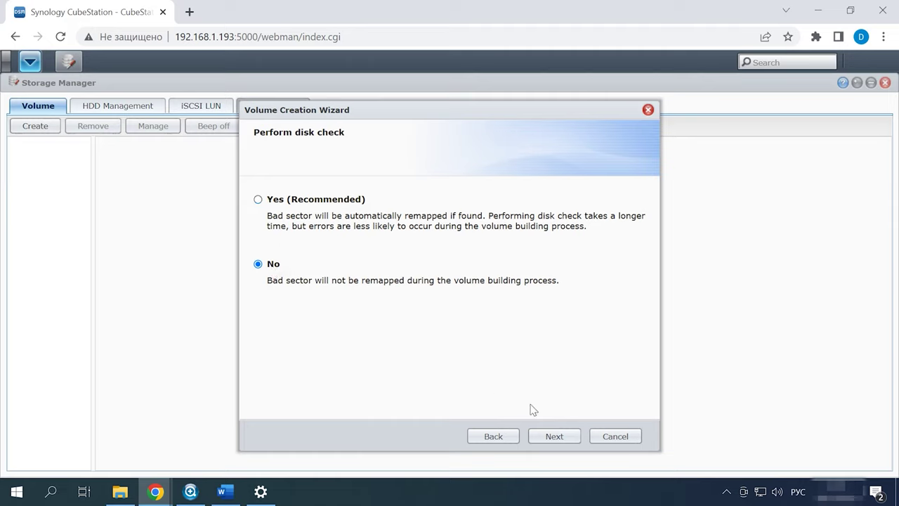
pyautogui.click(555, 440)
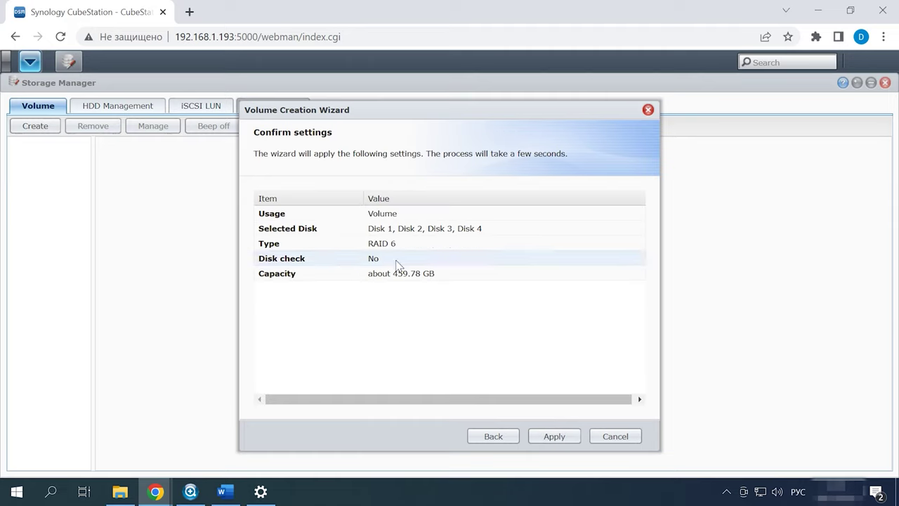
pyautogui.click(559, 440)
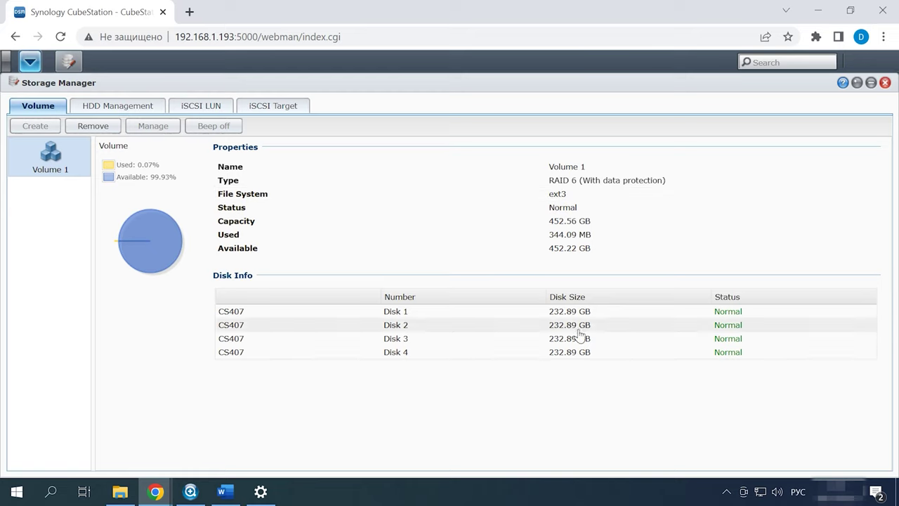
# Step: Create a new shared folder named sharedata, going through File Browser's offer to set one up
pyautogui.click(29, 63)
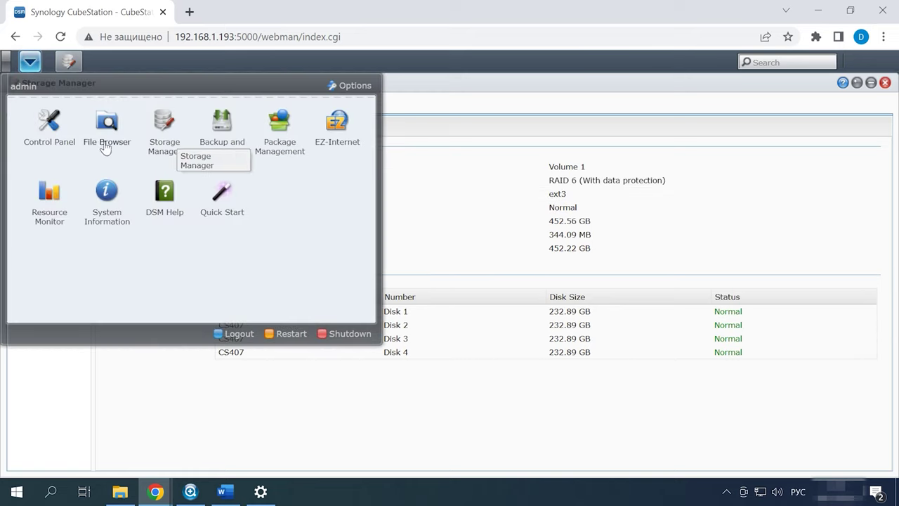
pyautogui.click(107, 137)
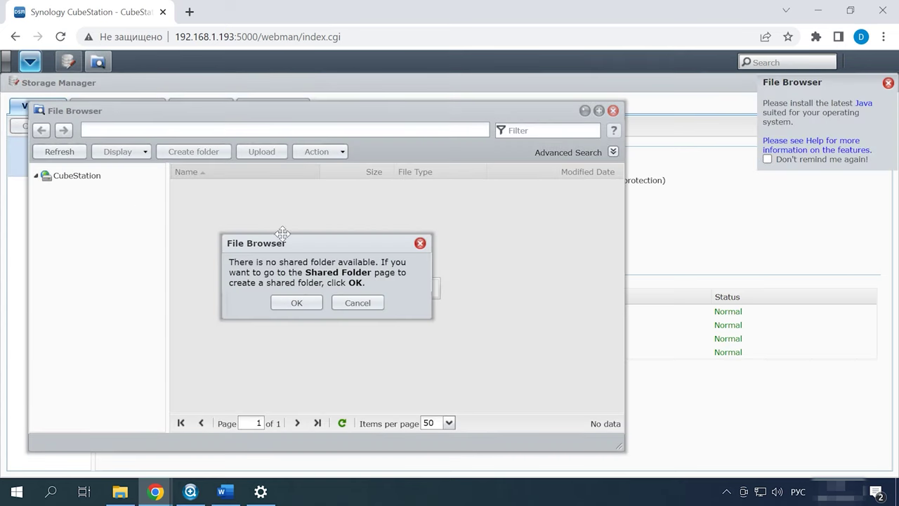
pyautogui.click(297, 303)
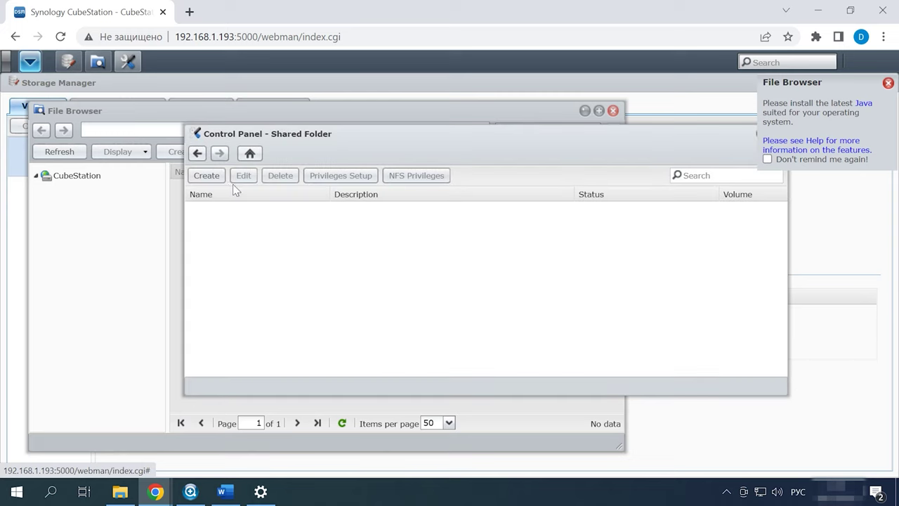
pyautogui.click(206, 178)
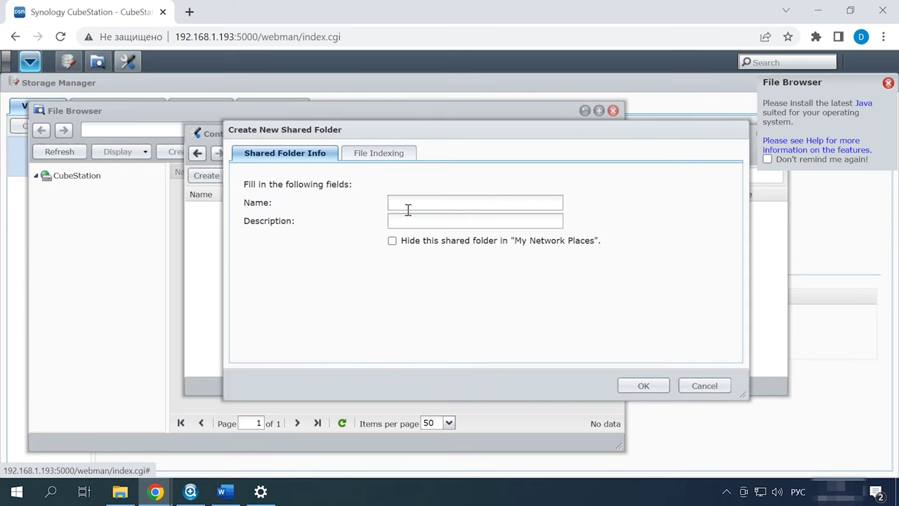
pyautogui.hotkey('alt', 'shift')
pyautogui.write('sharedata')
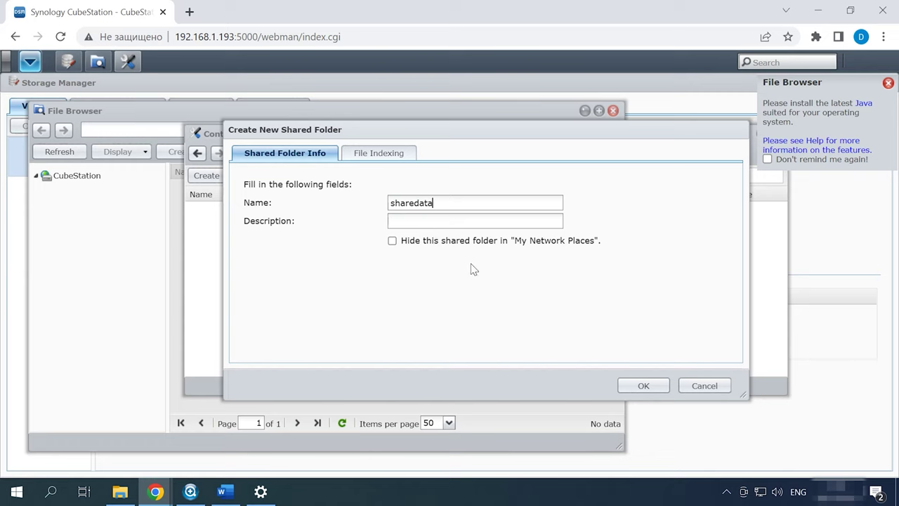
pyautogui.click(651, 388)
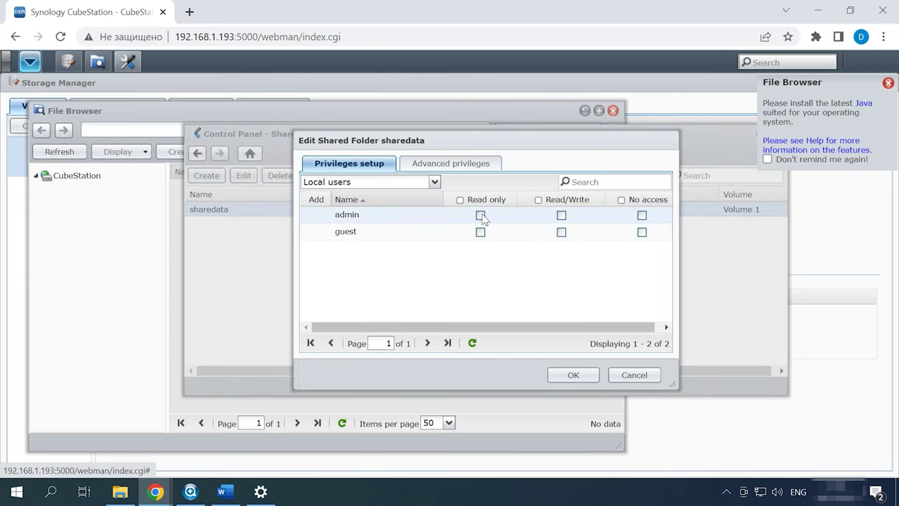
# Step: Give the local users admin and guest Read/Write privileges on the sharedata folder and dismiss the Java notice
pyautogui.click(561, 215)
pyautogui.click(561, 231)
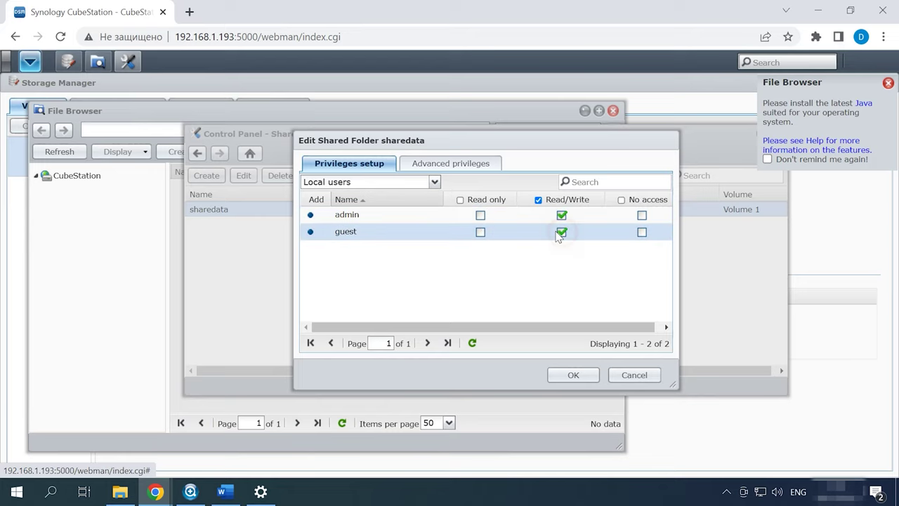
pyautogui.click(572, 376)
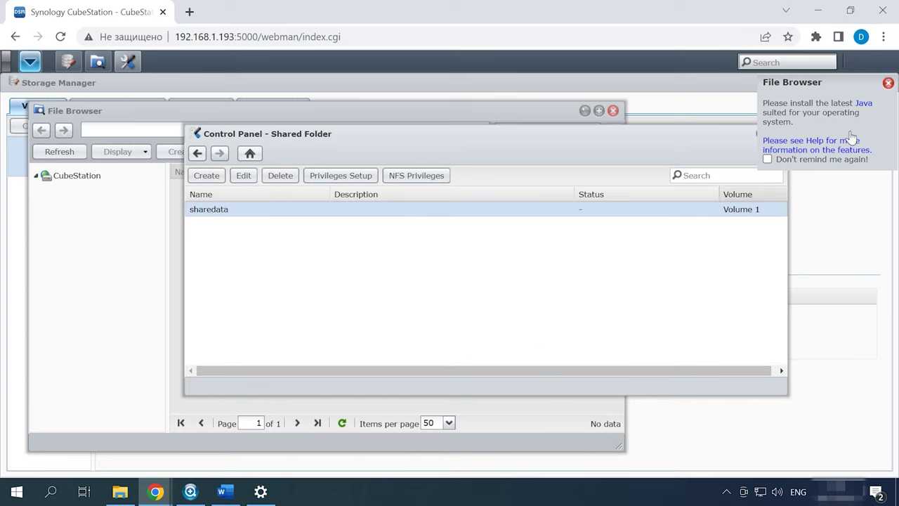
pyautogui.click(888, 82)
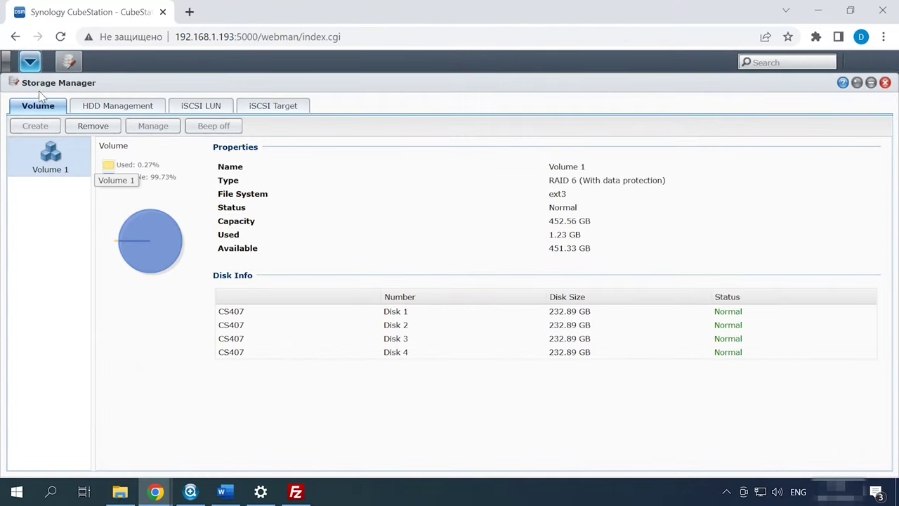
# Step: Create a new backup task in Backup and Restore and name it backup 0501
pyautogui.click(30, 62)
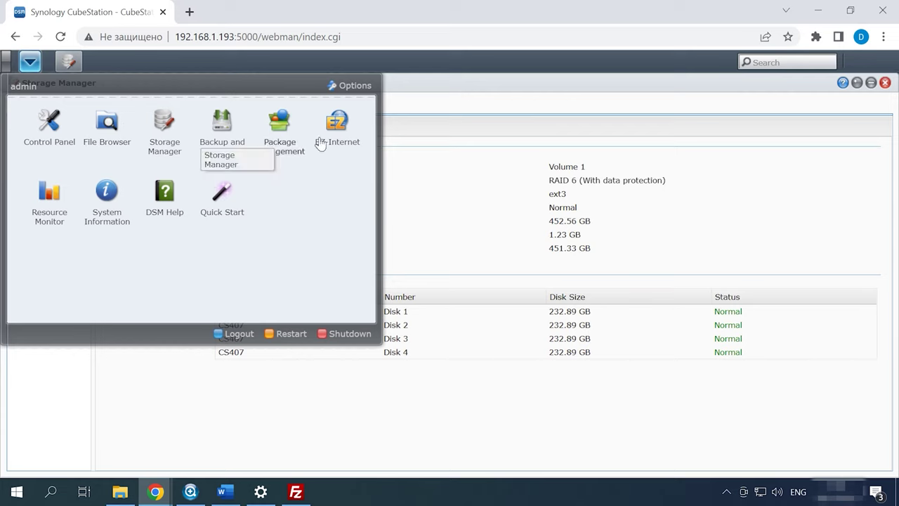
pyautogui.click(222, 146)
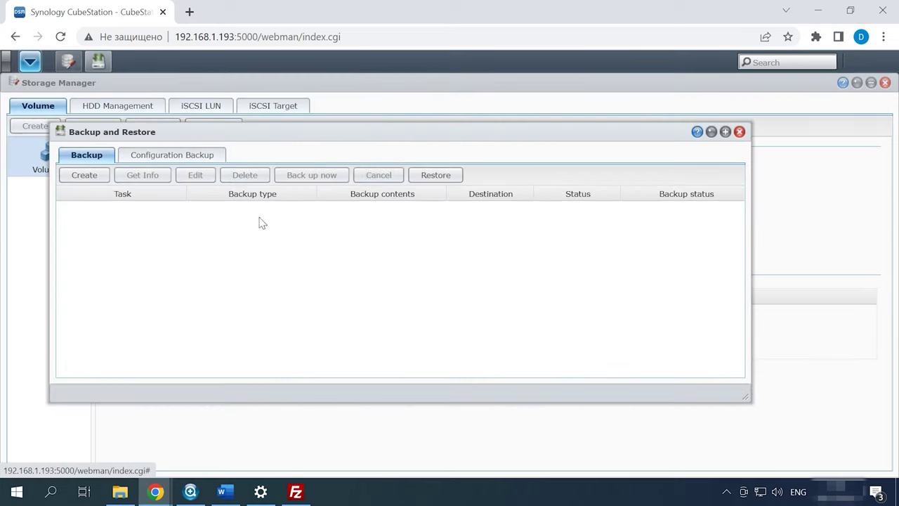
pyautogui.click(85, 175)
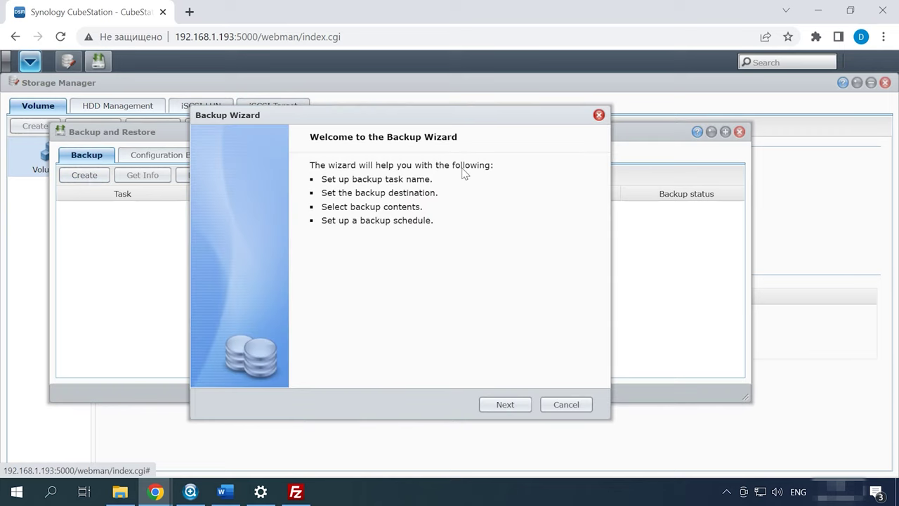
pyautogui.click(521, 409)
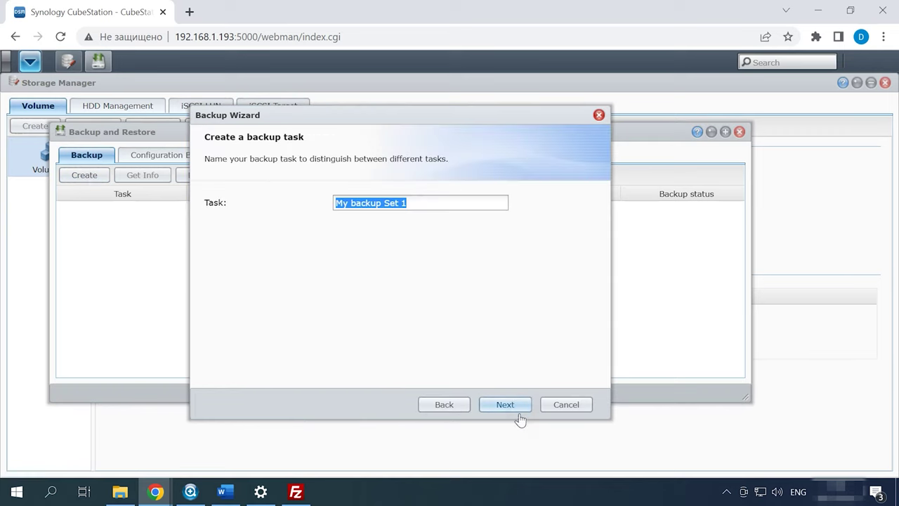
pyautogui.write('backup 0501')
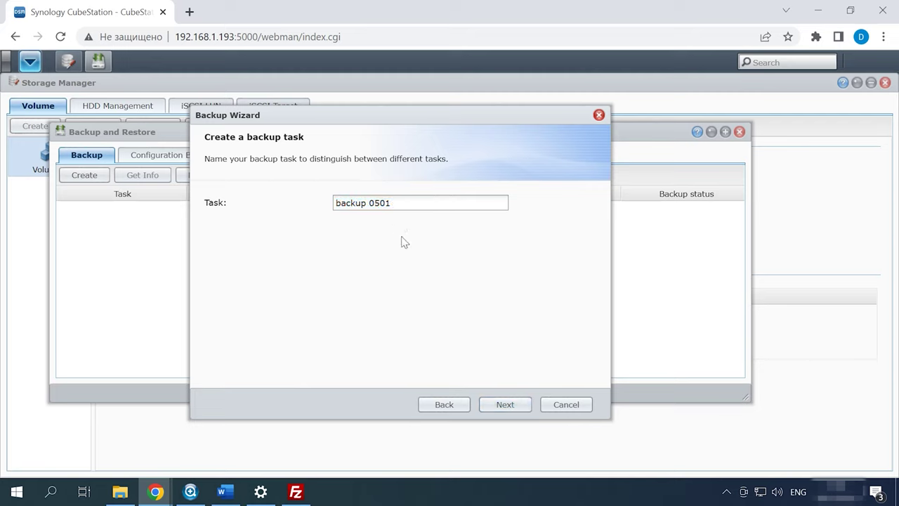
pyautogui.click(506, 399)
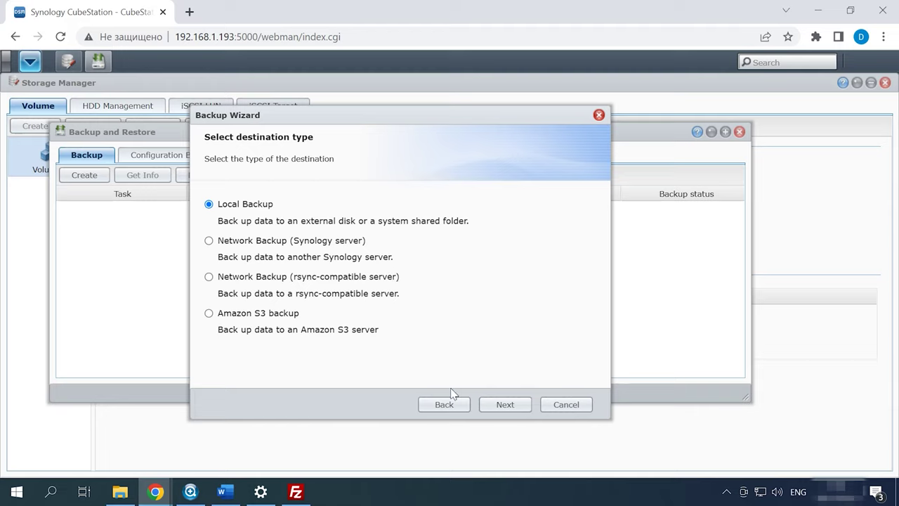
# Step: Use Local Backup as the destination type and the backup shared folder as destination, with metadata backup enabled
pyautogui.click(505, 404)
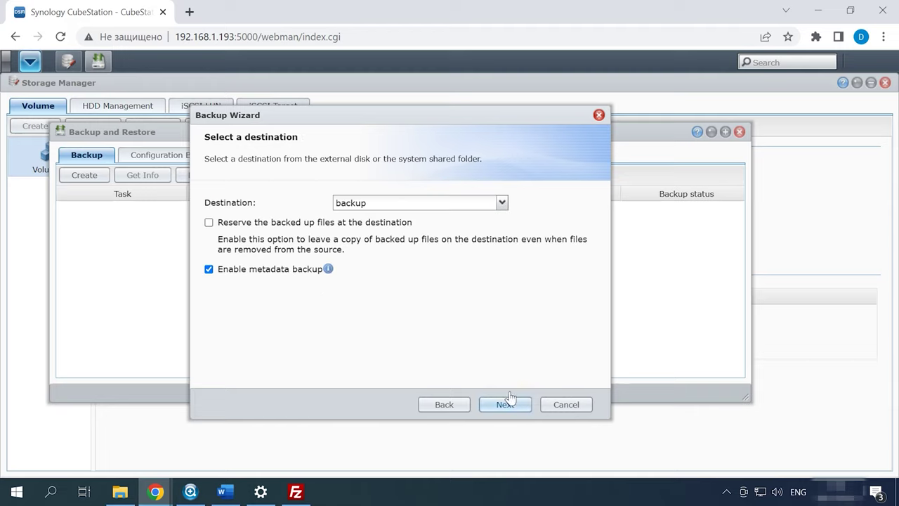
pyautogui.click(404, 204)
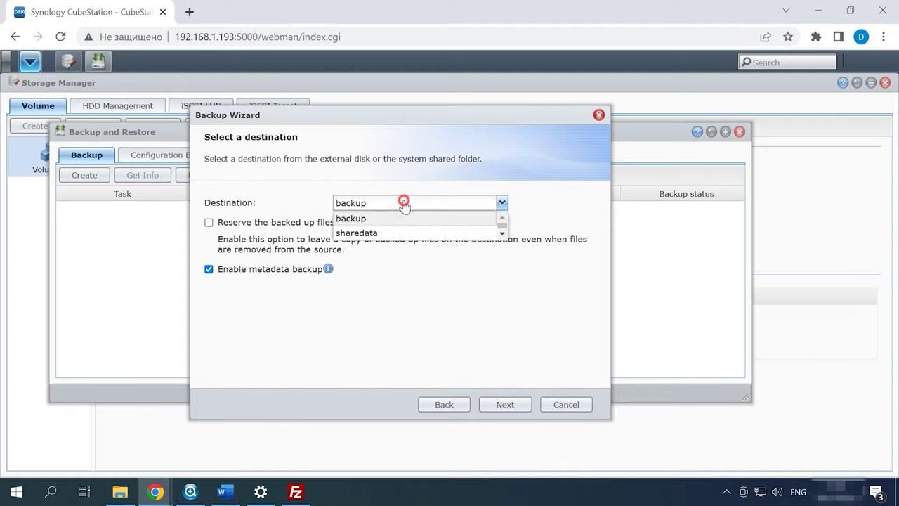
pyautogui.click(404, 203)
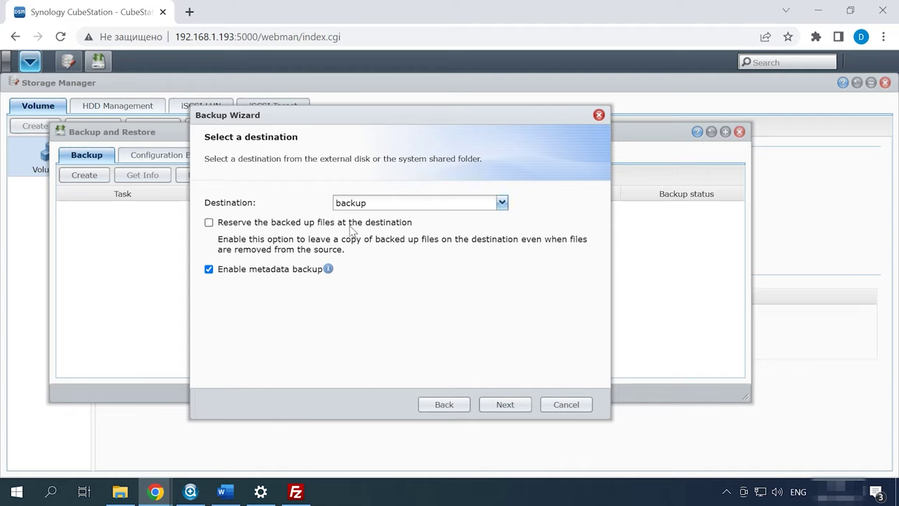
pyautogui.click(500, 407)
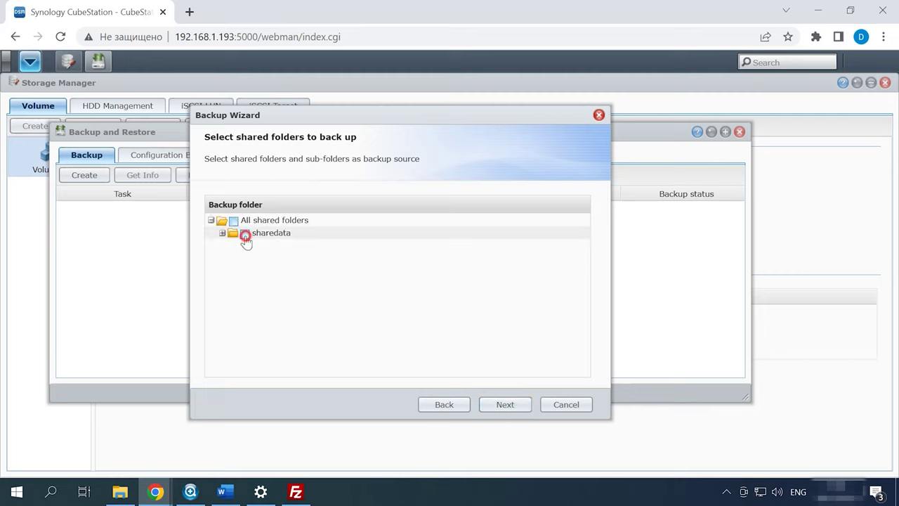
# Step: Choose the sharedata folder as the backup source, including no applications and no backup schedule
pyautogui.click(245, 234)
pyautogui.click(499, 405)
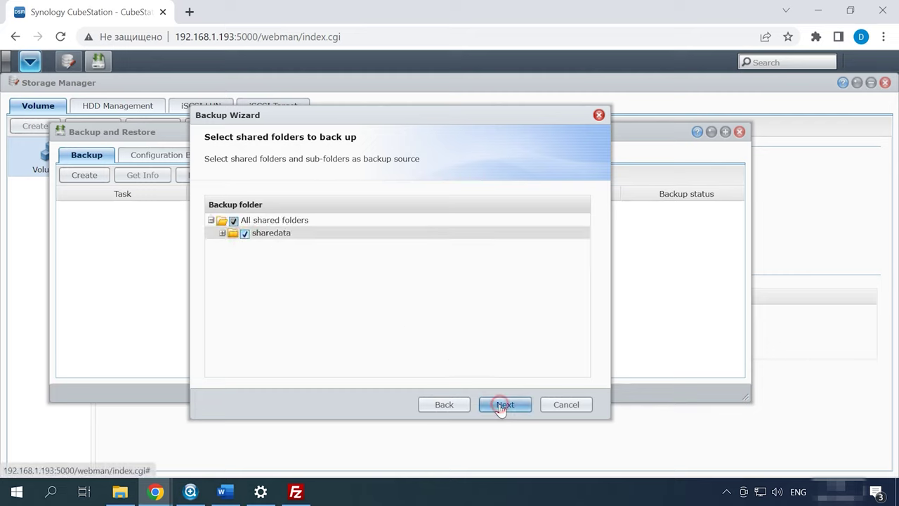
pyautogui.click(498, 407)
pyautogui.click(498, 408)
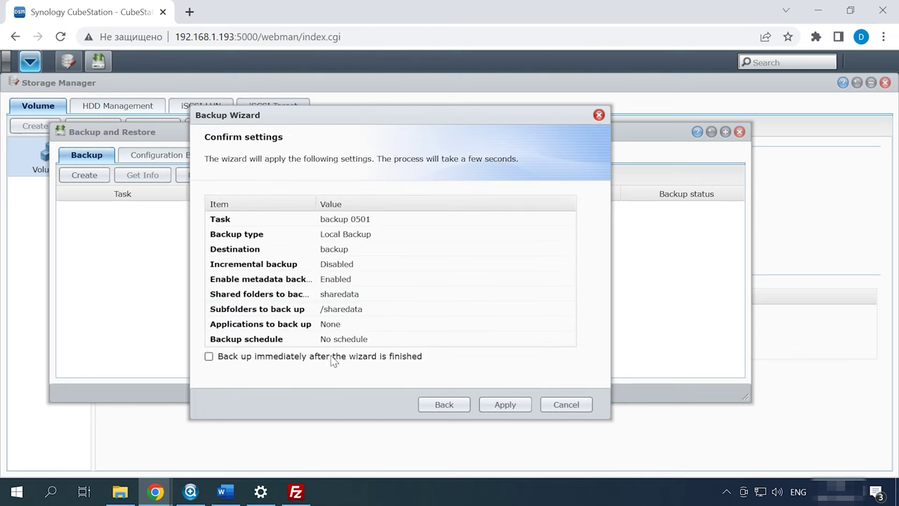
# Step: Apply the backup task settings and run the backup 0501 task immediately
pyautogui.click(502, 408)
pyautogui.click(366, 210)
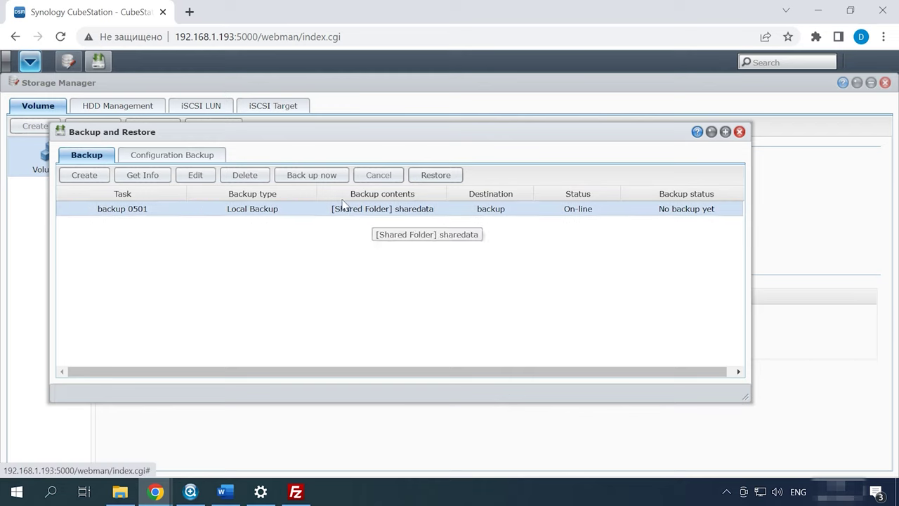
pyautogui.click(318, 180)
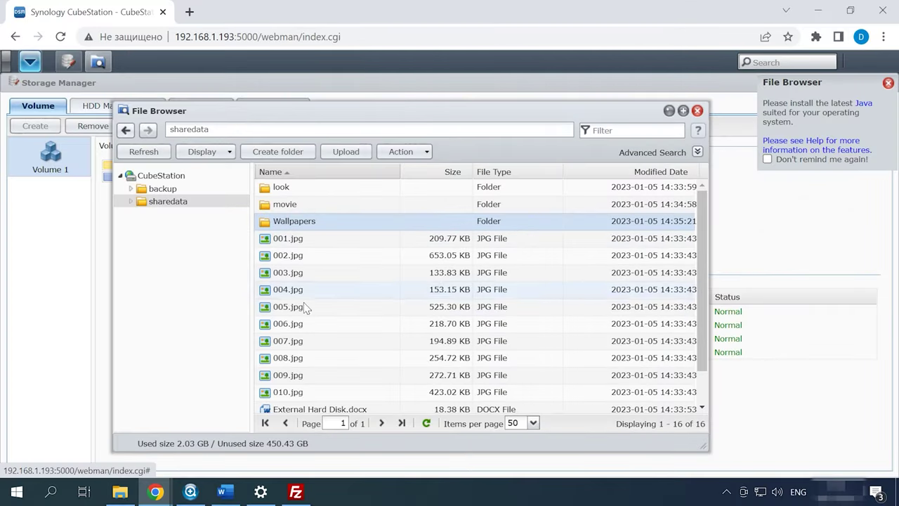
# Step: Delete the Wallpapers folder, 001.jpg to 005.jpg, External Hard Disk.docx and Headphones.docx from the sharedata folder
pyautogui.keyDown('shift'); pyautogui.click(304, 306); pyautogui.keyUp('shift')
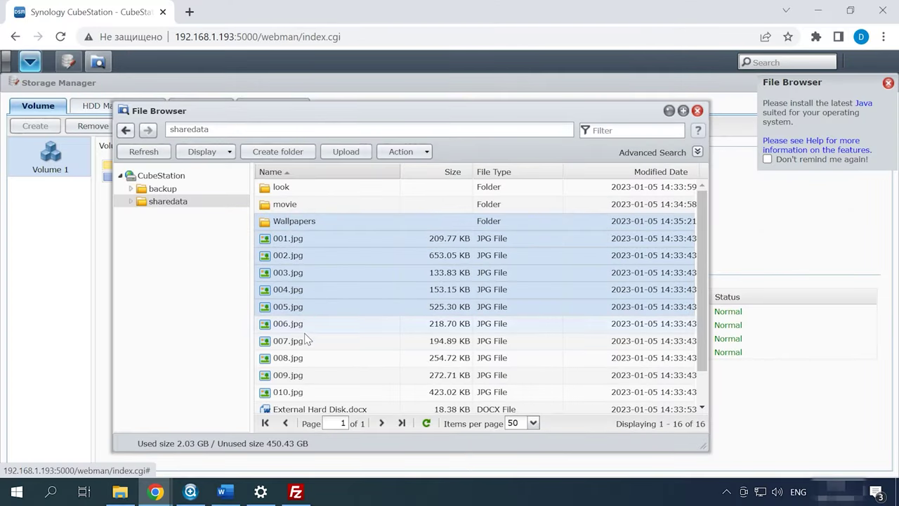
pyautogui.scroll(-1, 302, 337)
pyautogui.keyDown('ctrl'); pyautogui.click(302, 370); pyautogui.keyUp('ctrl')
pyautogui.keyDown('ctrl'); pyautogui.click(306, 386); pyautogui.keyUp('ctrl')
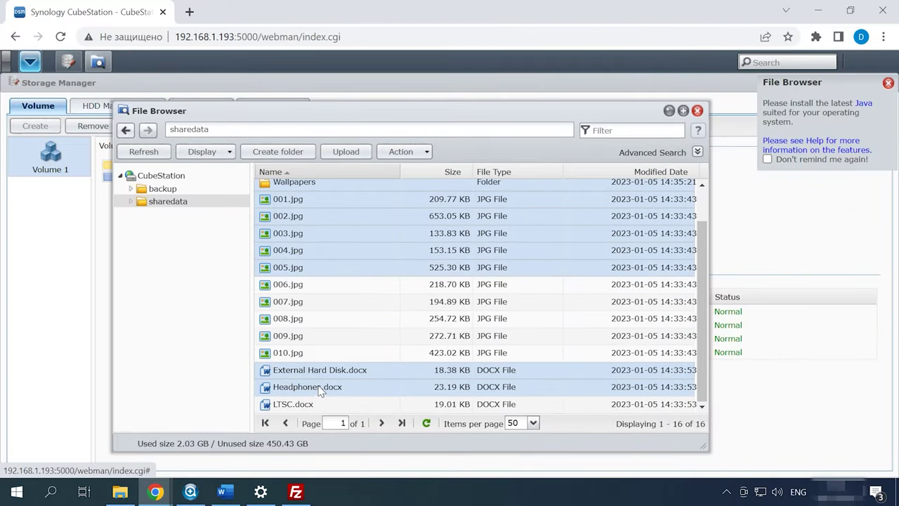
pyautogui.rightClick(320, 380)
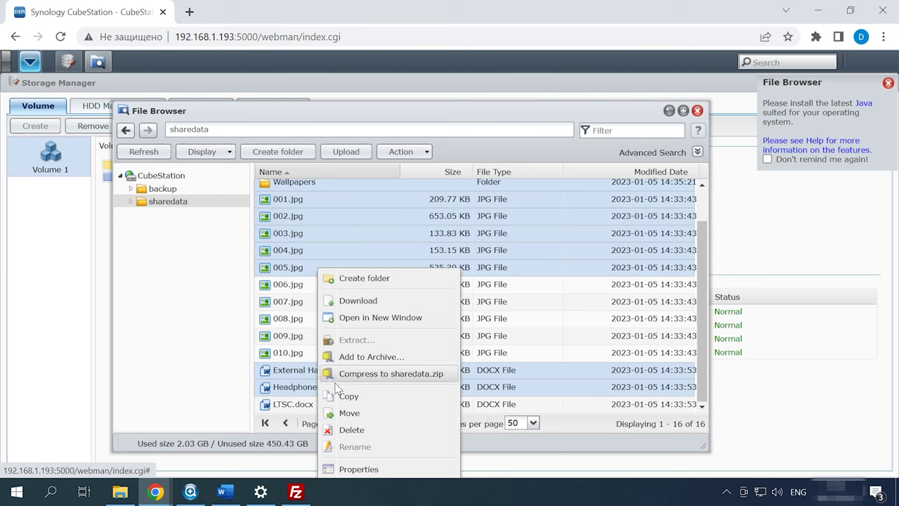
pyautogui.click(365, 430)
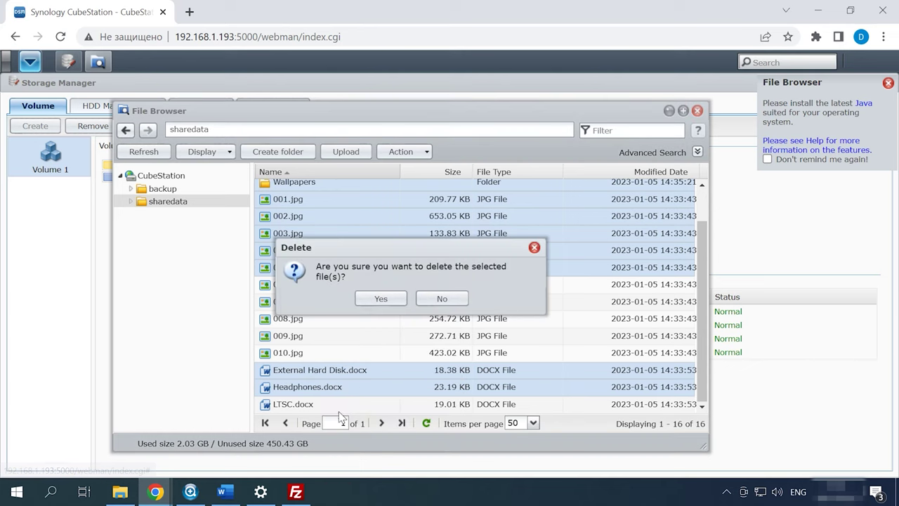
pyautogui.click(382, 299)
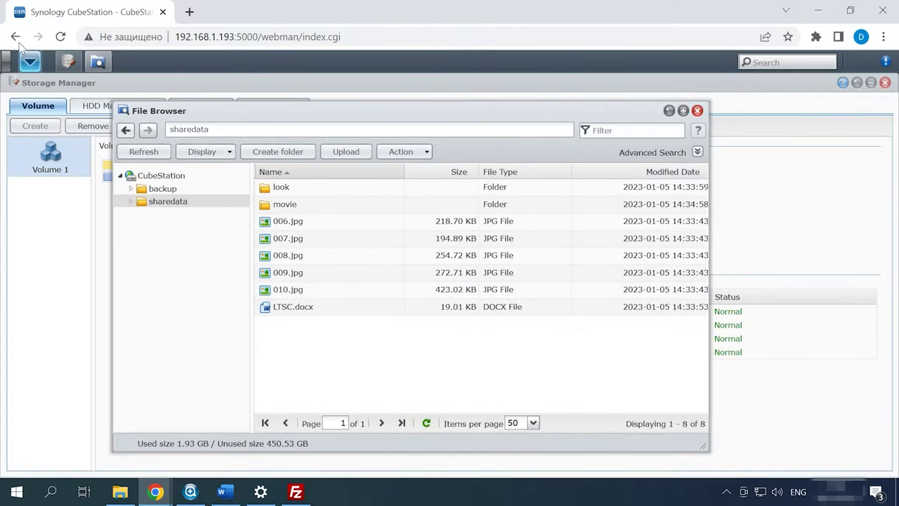
# Step: Open Backup and Restore and start a restoration of the backup 0501 task, using Local Restoration from the backup folder
pyautogui.click(30, 61)
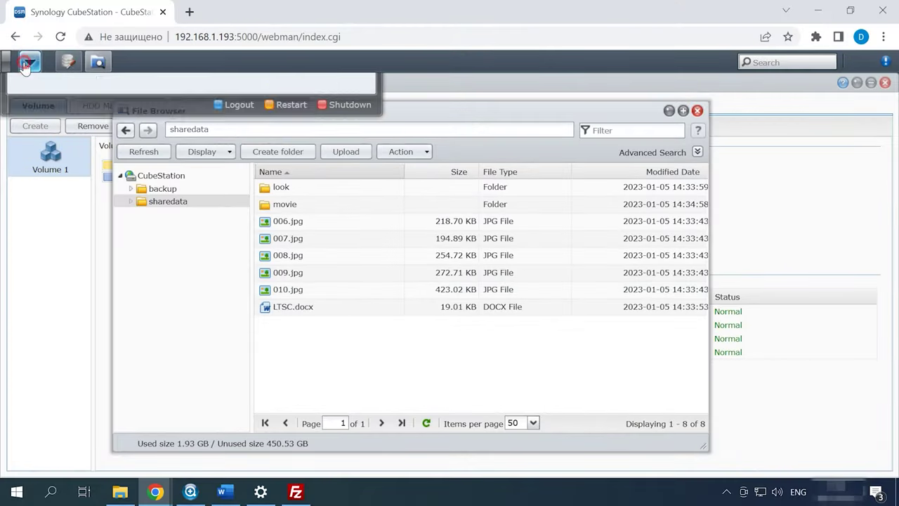
pyautogui.click(229, 156)
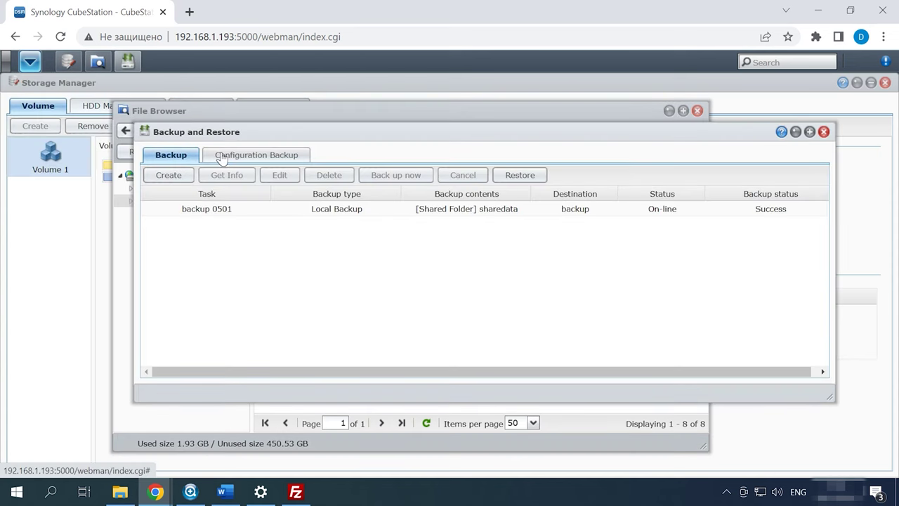
pyautogui.click(251, 211)
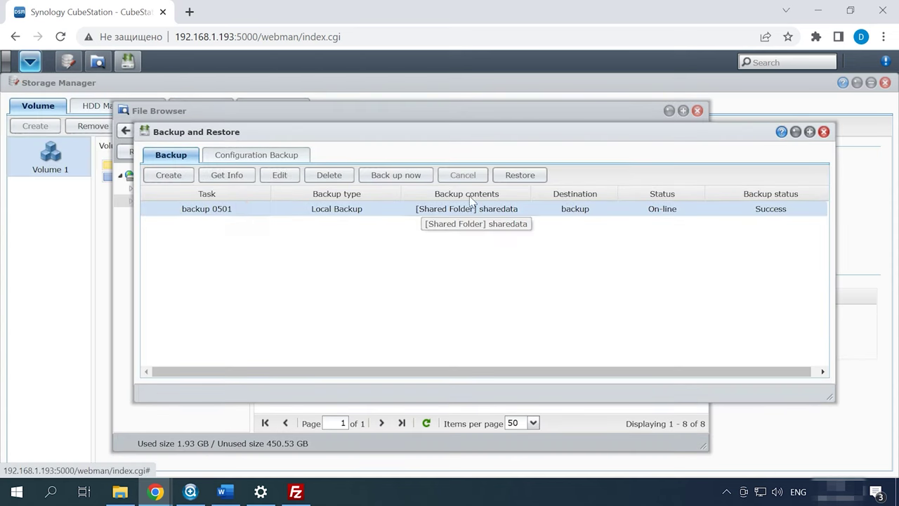
pyautogui.click(519, 175)
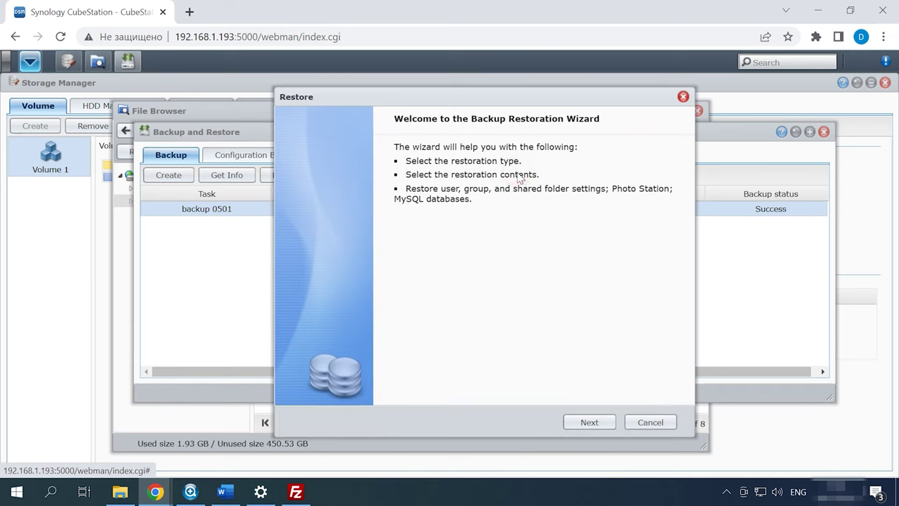
pyautogui.click(583, 423)
pyautogui.click(583, 423)
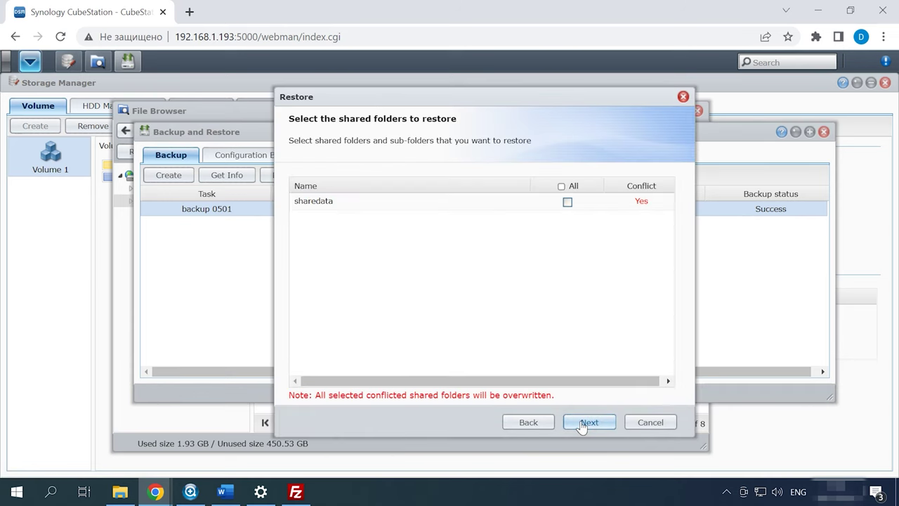
# Step: Select all shared folders for restoration, leave out application data, and apply the settings to run the restore
pyautogui.click(561, 186)
pyautogui.click(586, 424)
pyautogui.click(589, 423)
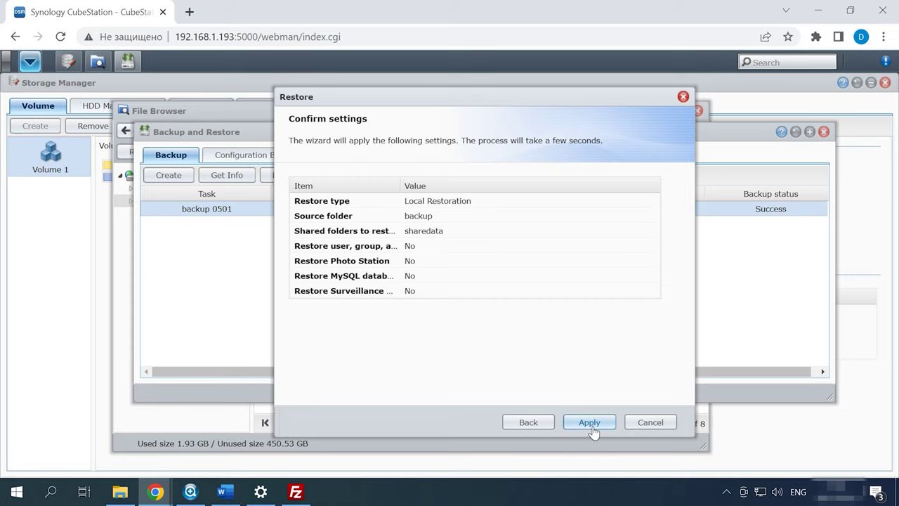
pyautogui.click(591, 425)
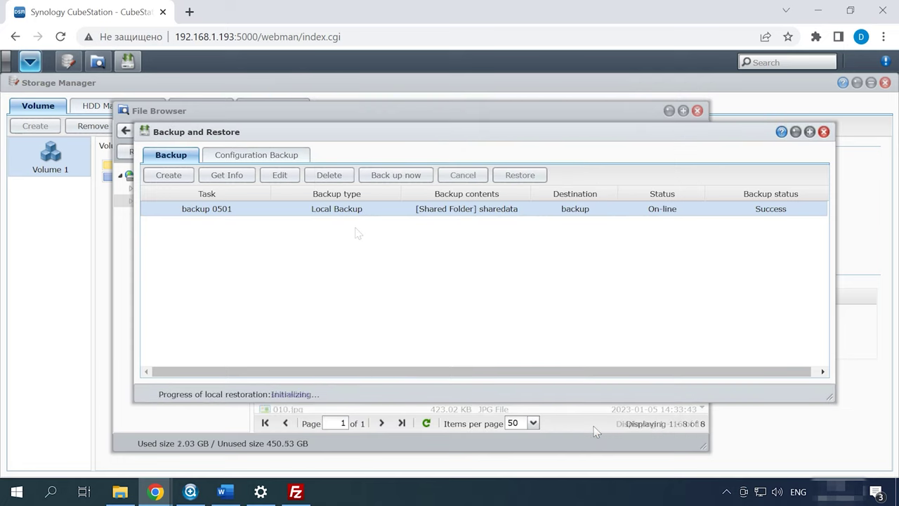
# Step: Return to File Browser and examine the contents of the sharedata folder for the restored files
pyautogui.click(140, 428)
pyautogui.click(133, 155)
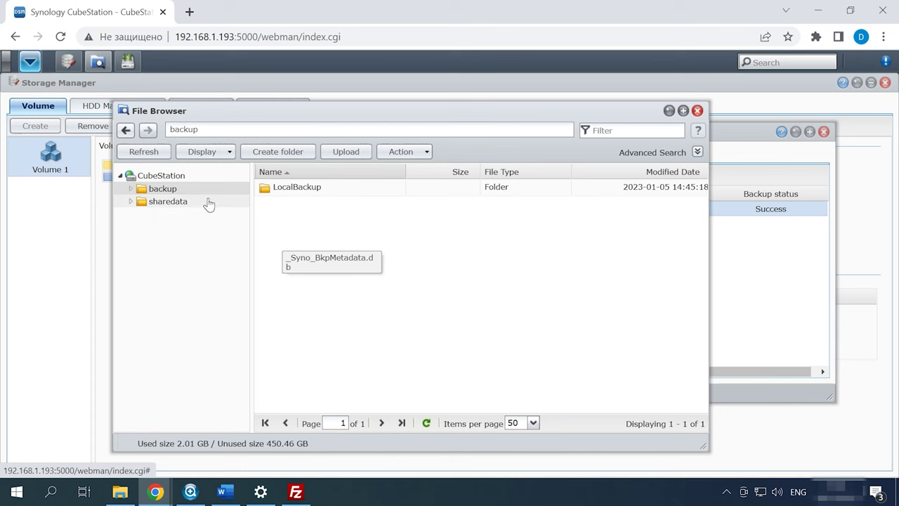
pyautogui.click(167, 201)
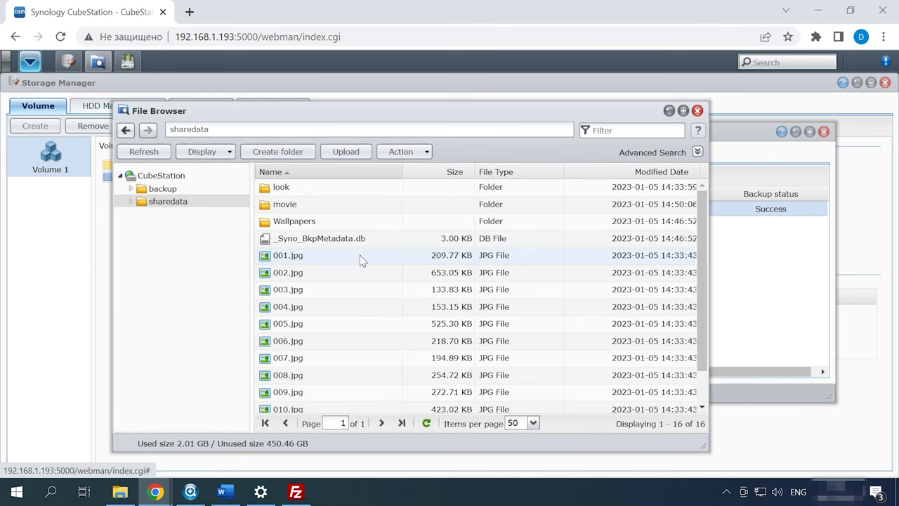
pyautogui.scroll(-1, 336, 288)
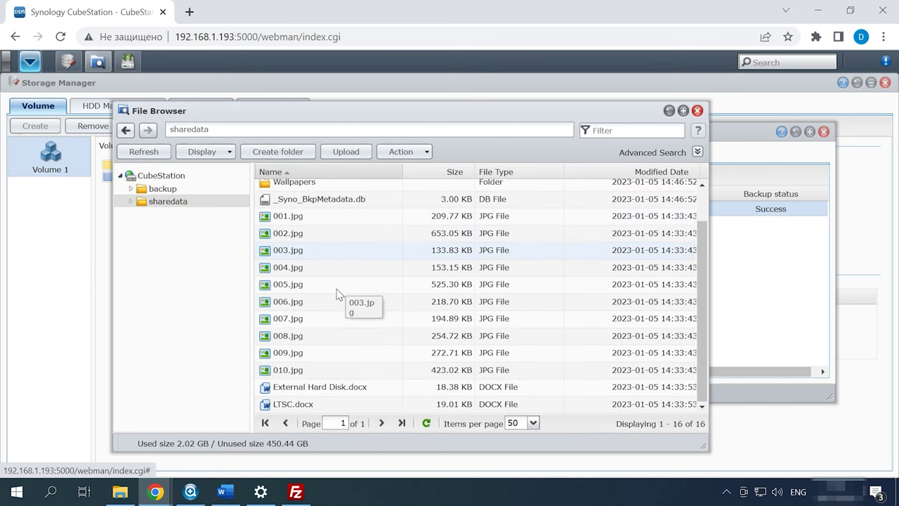